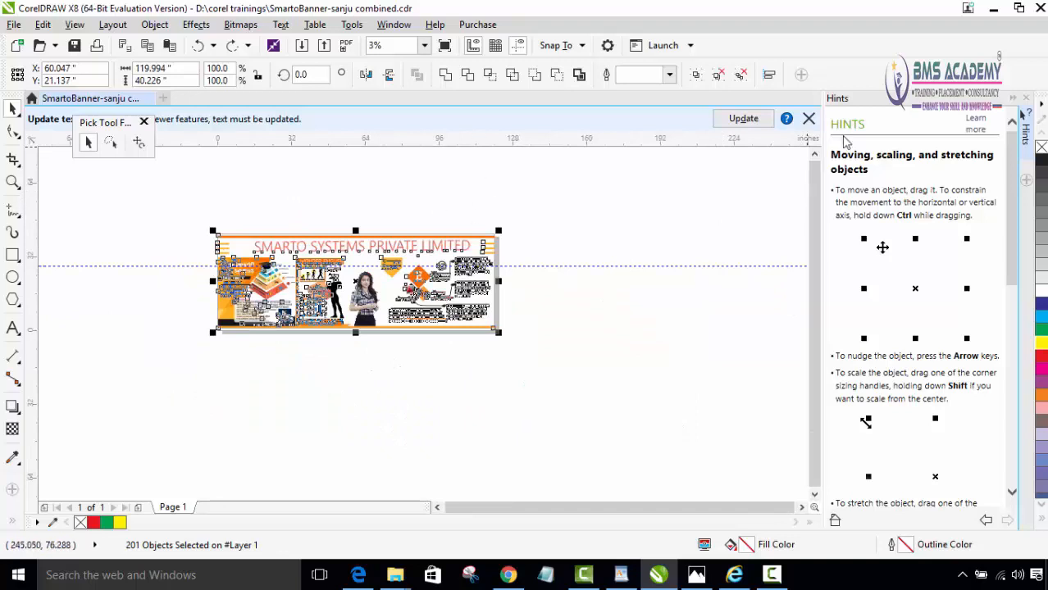
- Rotate the whole selected banner about 22 degrees with Free rotation around a point just outside its lower-left corner, and undo the rotation
{"action": "left_click", "coordinate": [815, 156]}
{"action": "left_click", "coordinate": [815, 155]}
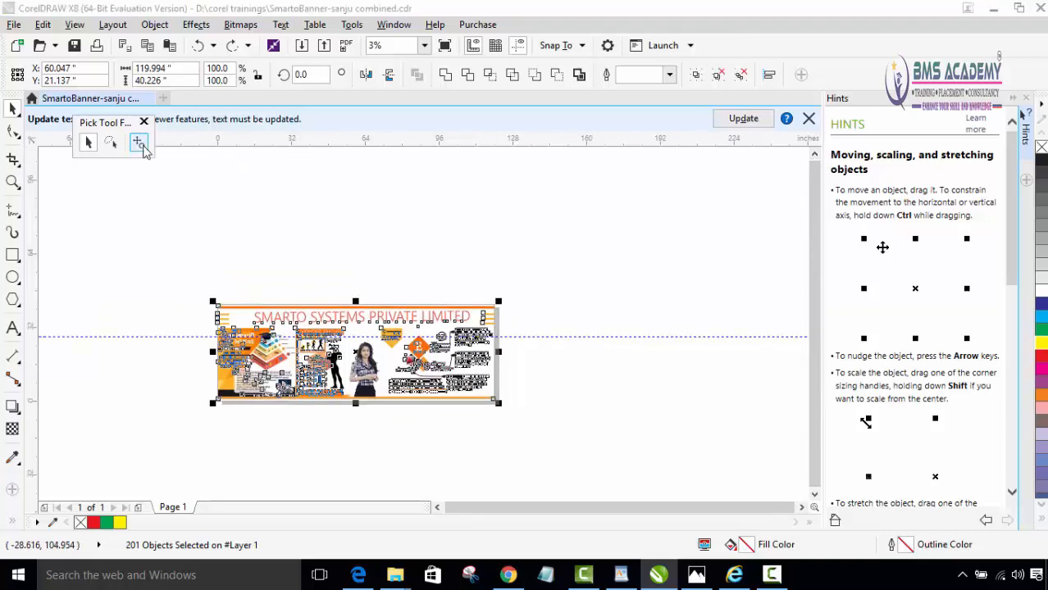
{"action": "left_click", "coordinate": [141, 145]}
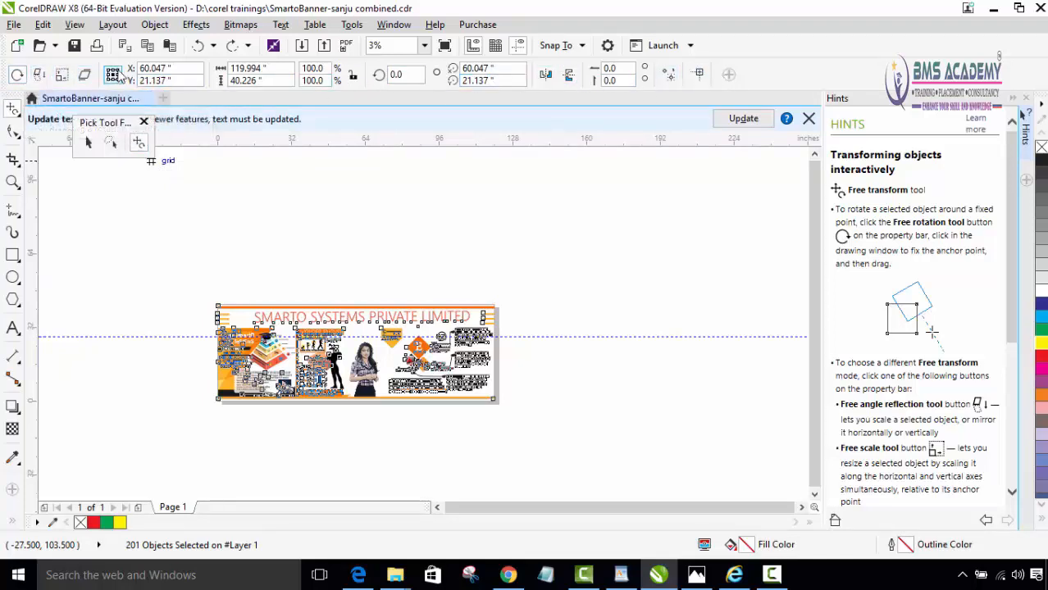
{"action": "left_click", "coordinate": [16, 75]}
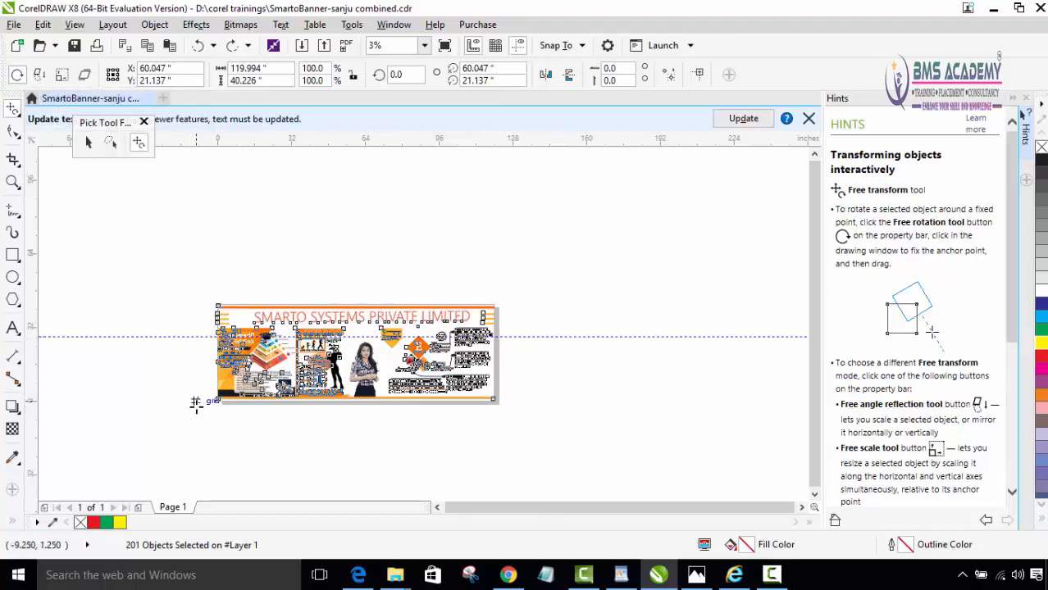
{"action": "left_click_drag", "start_coordinate": [187, 405], "coordinate": [197, 399]}
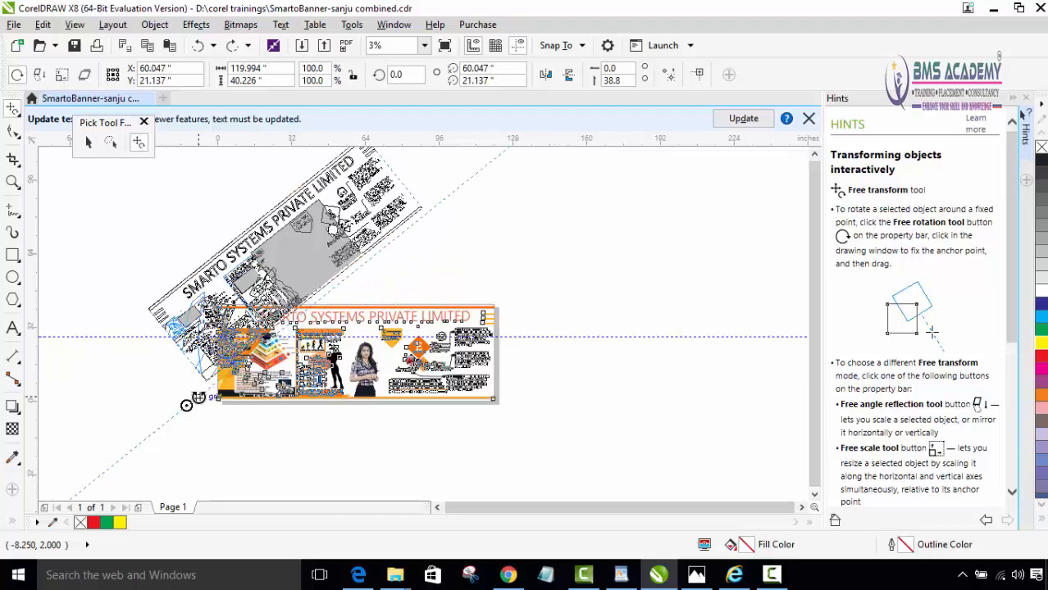
{"action": "mouse_move", "coordinate": [197, 397]}
{"action": "left_mouse_down"}
{"action": "mouse_move", "coordinate": [218, 419]}
{"action": "mouse_move", "coordinate": [232, 389]}
{"action": "mouse_move", "coordinate": [186, 405]}
{"action": "left_mouse_up"}
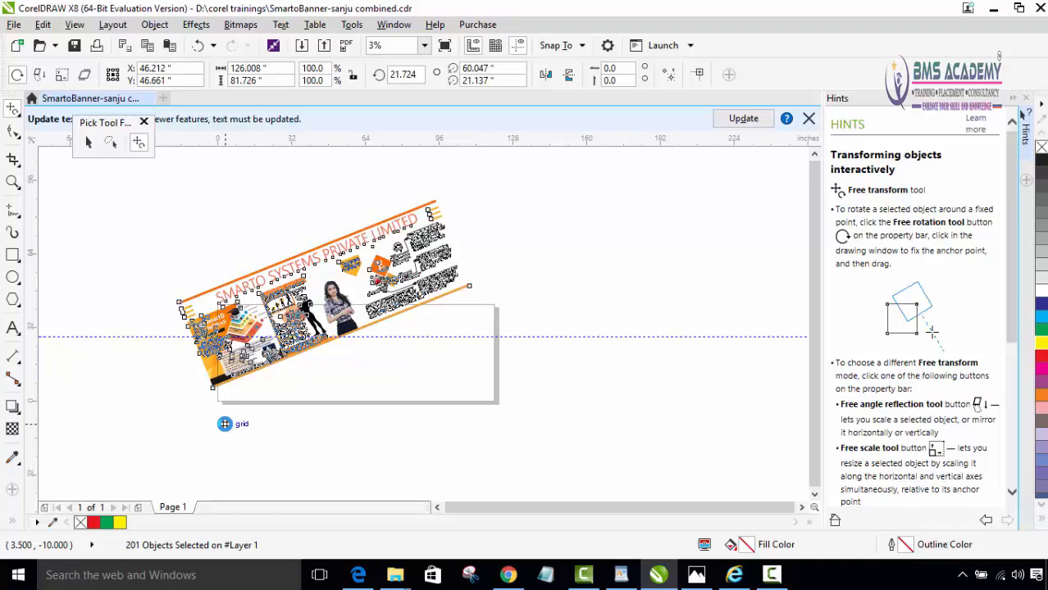
{"action": "key", "text": "ctrl+z"}
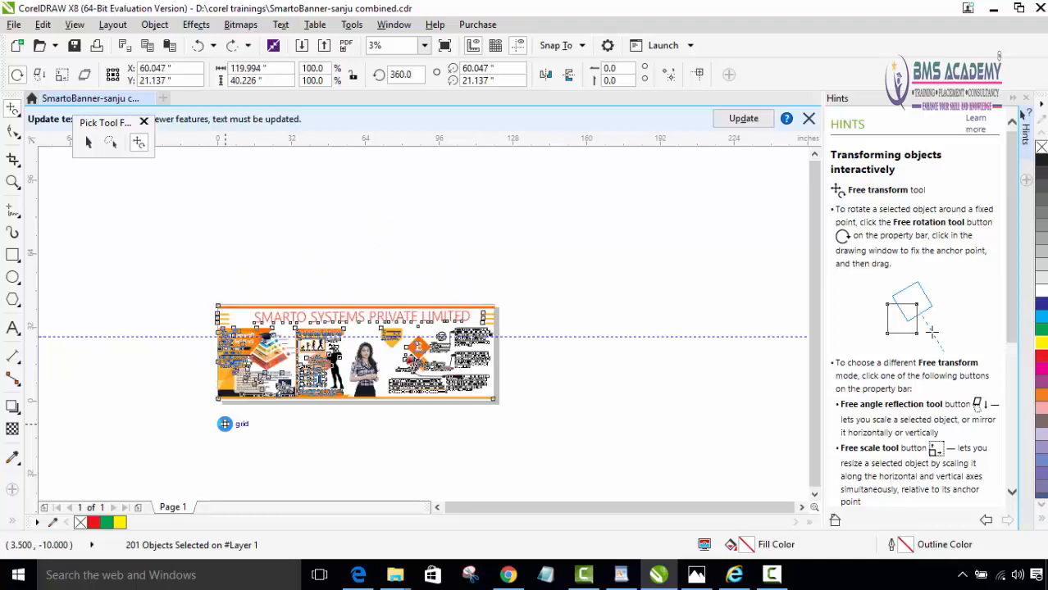
- Mirror the banner below the page with Free angle reflection across a slightly tilted axis near its lower edge, and undo the reflection
{"action": "left_click", "coordinate": [41, 79]}
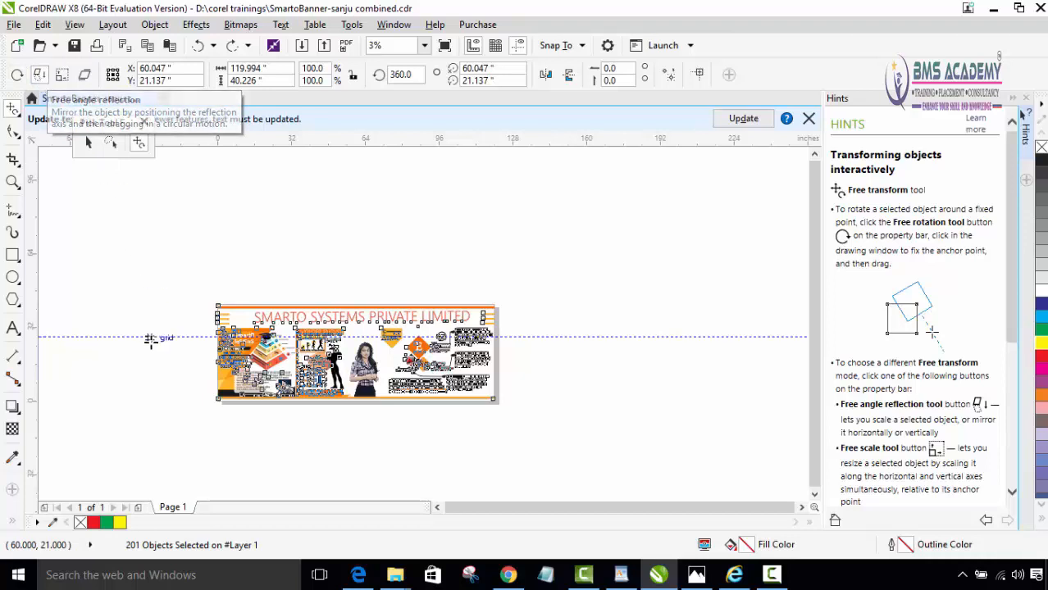
{"action": "left_click", "coordinate": [195, 405]}
{"action": "mouse_move", "coordinate": [194, 404]}
{"action": "left_mouse_down"}
{"action": "mouse_move", "coordinate": [197, 412]}
{"action": "mouse_move", "coordinate": [190, 404]}
{"action": "left_mouse_up"}
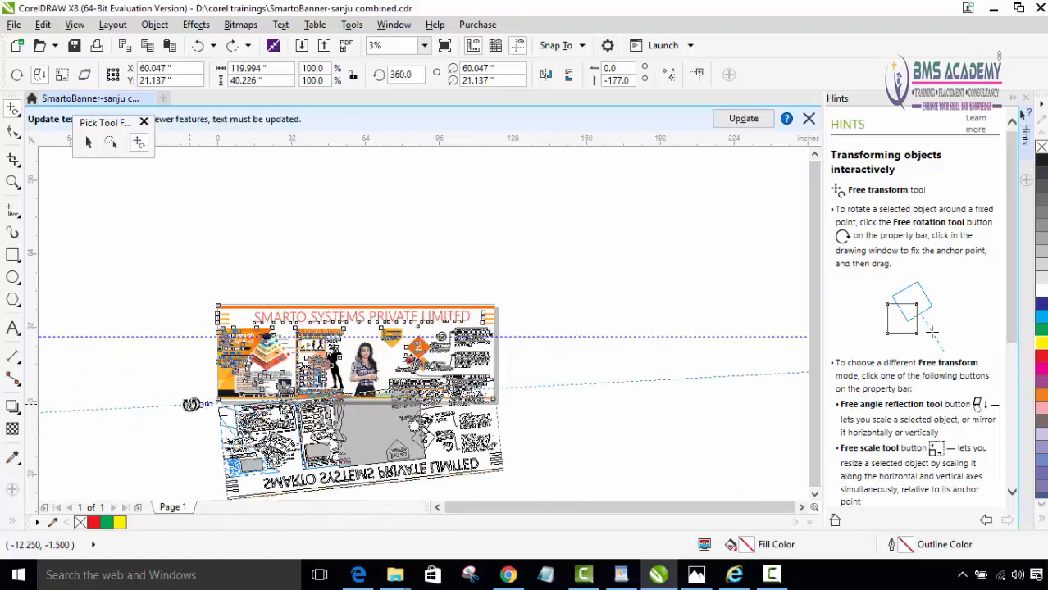
{"action": "left_click_drag", "start_coordinate": [190, 404], "coordinate": [189, 404]}
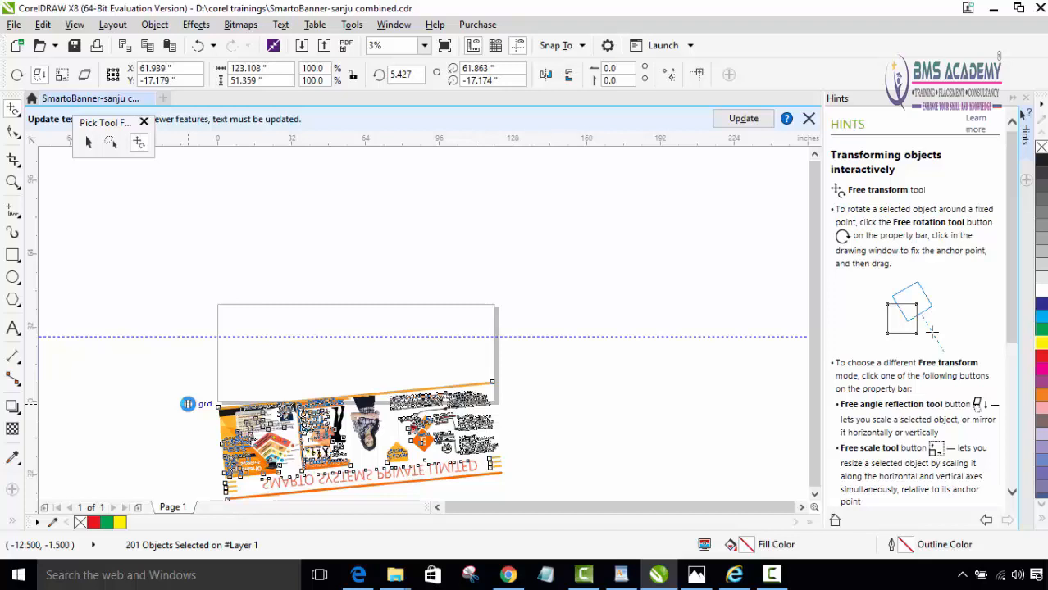
{"action": "key", "text": "ctrl+z"}
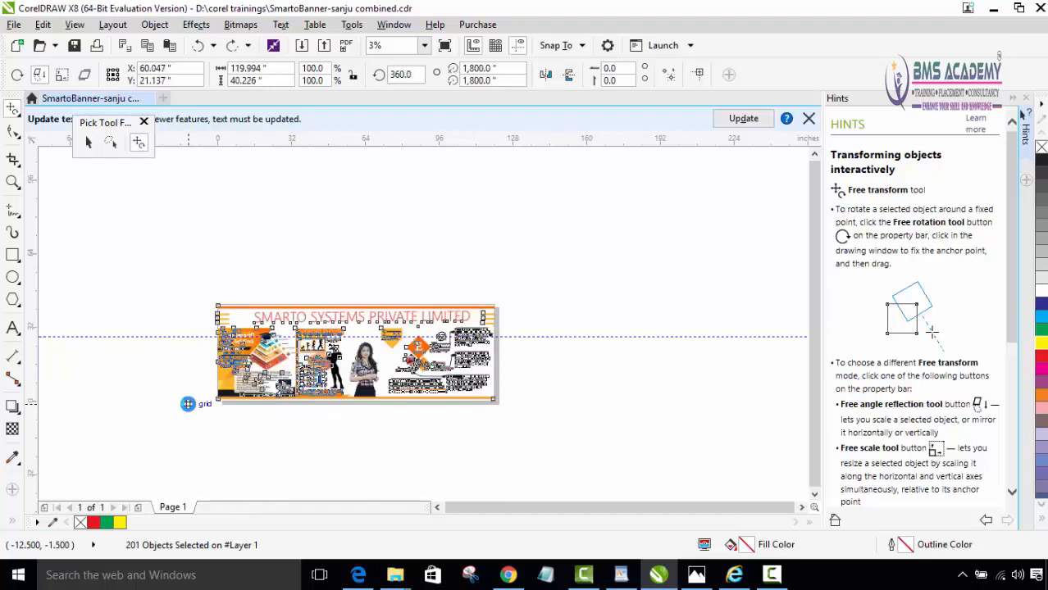
{"action": "left_click", "coordinate": [188, 404]}
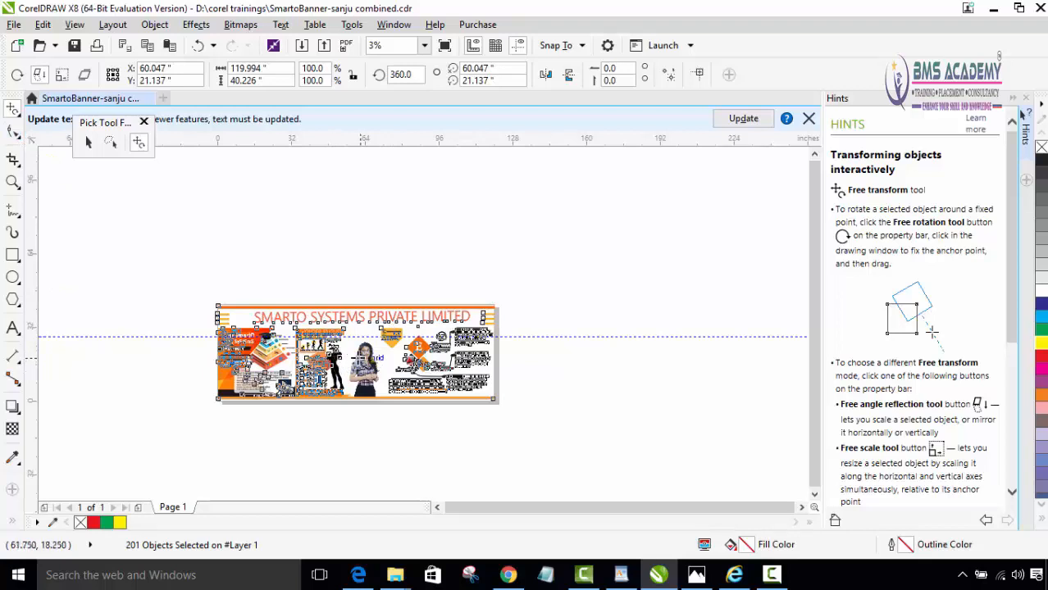
- Place a copy of the whole banner directly below the original
{"action": "left_click", "coordinate": [89, 142]}
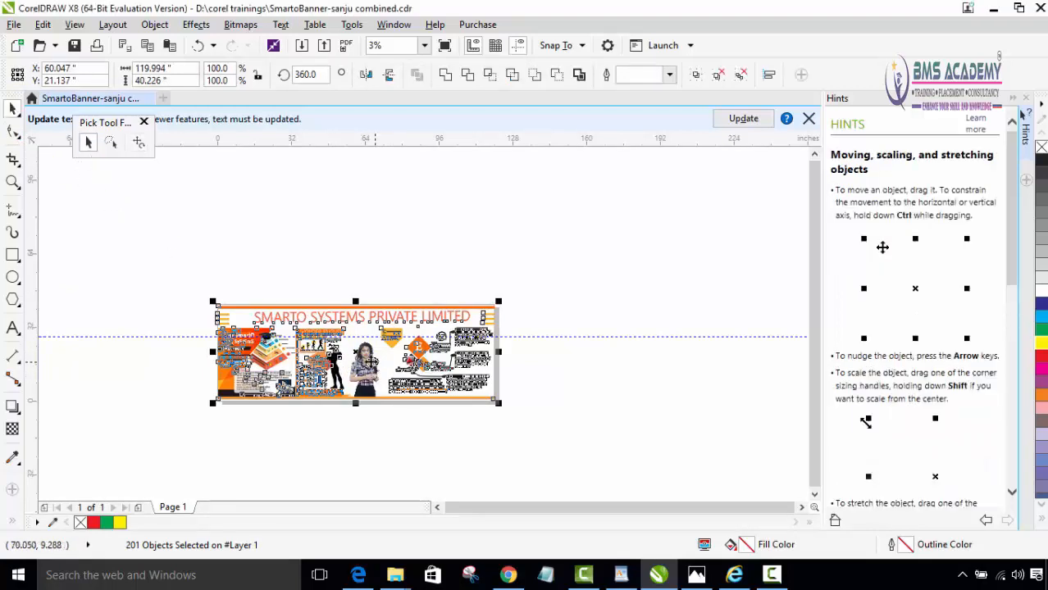
{"action": "left_click_drag", "start_coordinate": [356, 358], "coordinate": [361, 459]}
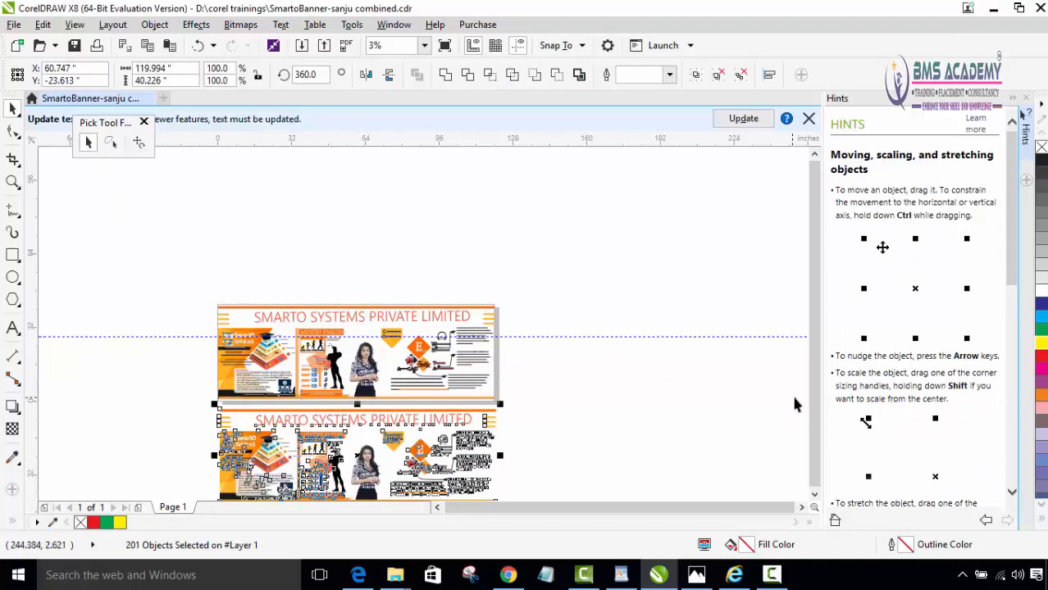
{"action": "left_click", "coordinate": [817, 496]}
{"action": "left_click", "coordinate": [816, 496]}
{"action": "left_click", "coordinate": [816, 496]}
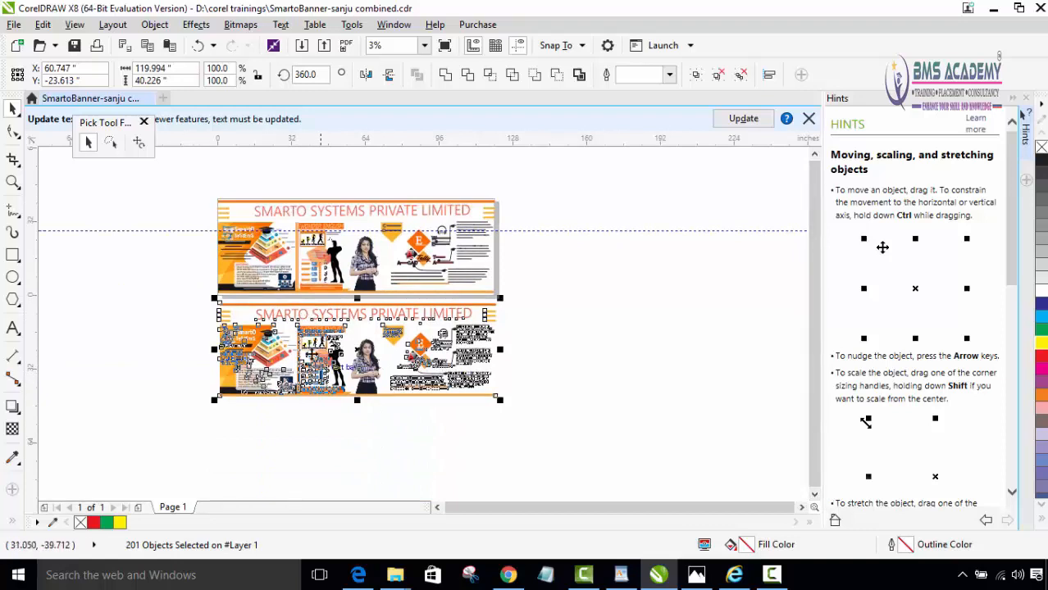
- Mirror the banner copy upside down with Free angle reflection, undo the reflection and the copy, and deselect everything
{"action": "left_click", "coordinate": [139, 144]}
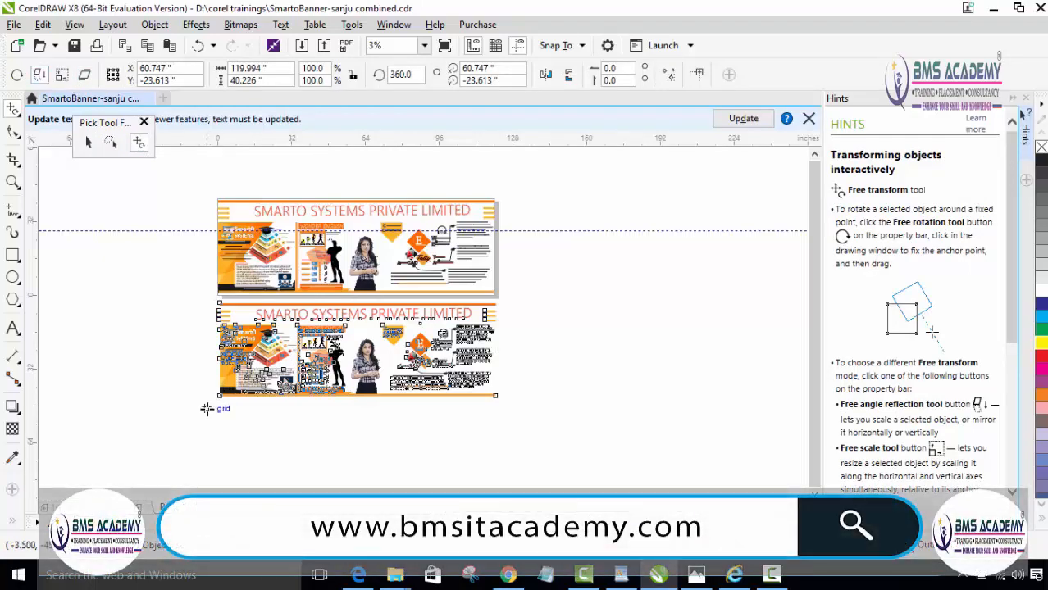
{"action": "mouse_move", "coordinate": [207, 399]}
{"action": "left_mouse_down"}
{"action": "mouse_move", "coordinate": [195, 390]}
{"action": "mouse_move", "coordinate": [204, 377]}
{"action": "mouse_move", "coordinate": [199, 390]}
{"action": "left_mouse_up"}
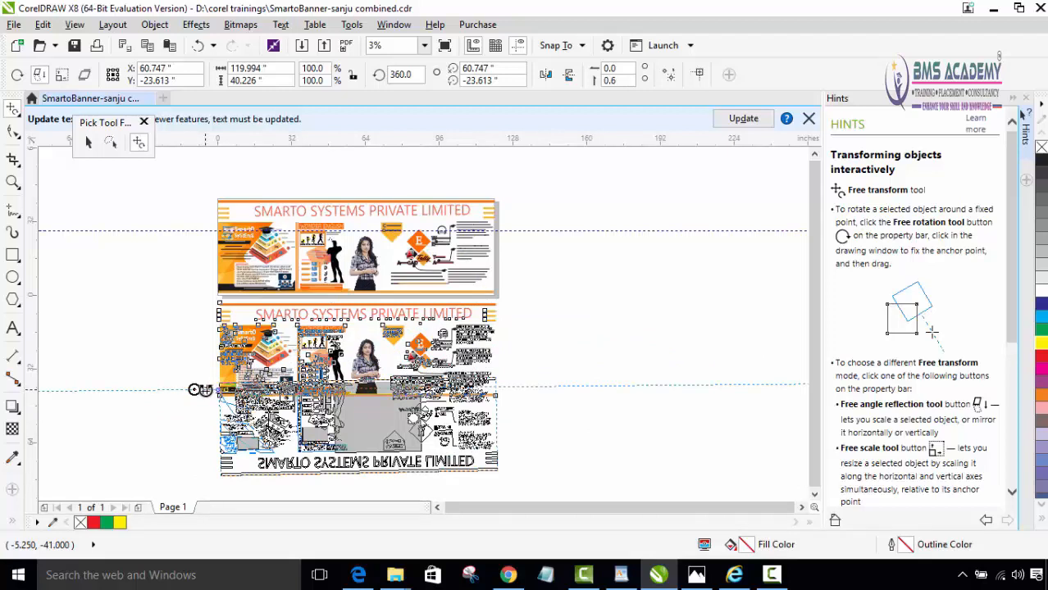
{"action": "mouse_move", "coordinate": [202, 390]}
{"action": "left_mouse_down"}
{"action": "mouse_move", "coordinate": [212, 390]}
{"action": "mouse_move", "coordinate": [183, 387]}
{"action": "left_mouse_up"}
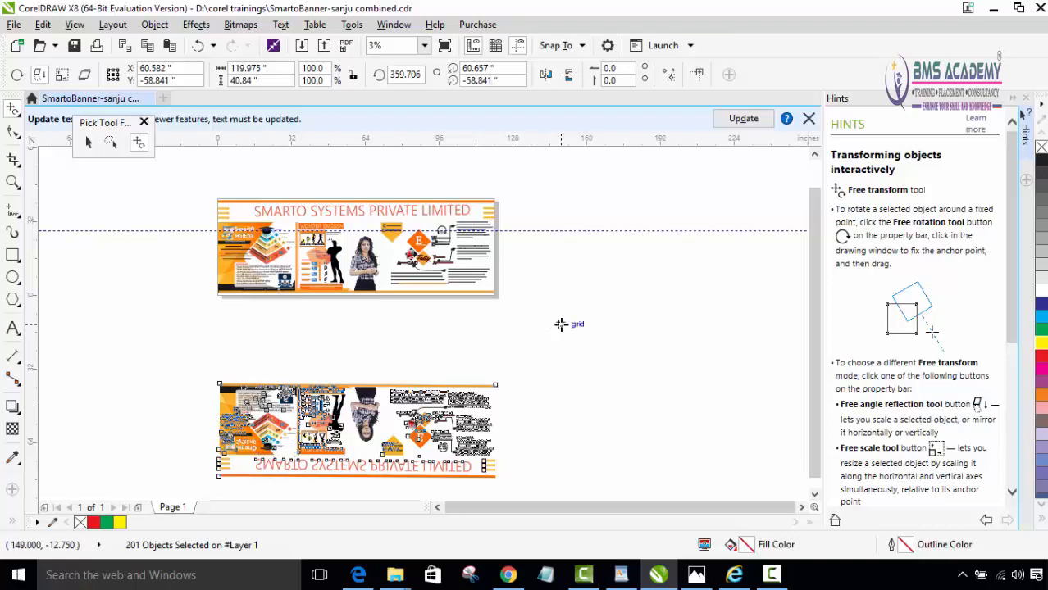
{"action": "key", "text": "ctrl+z"}
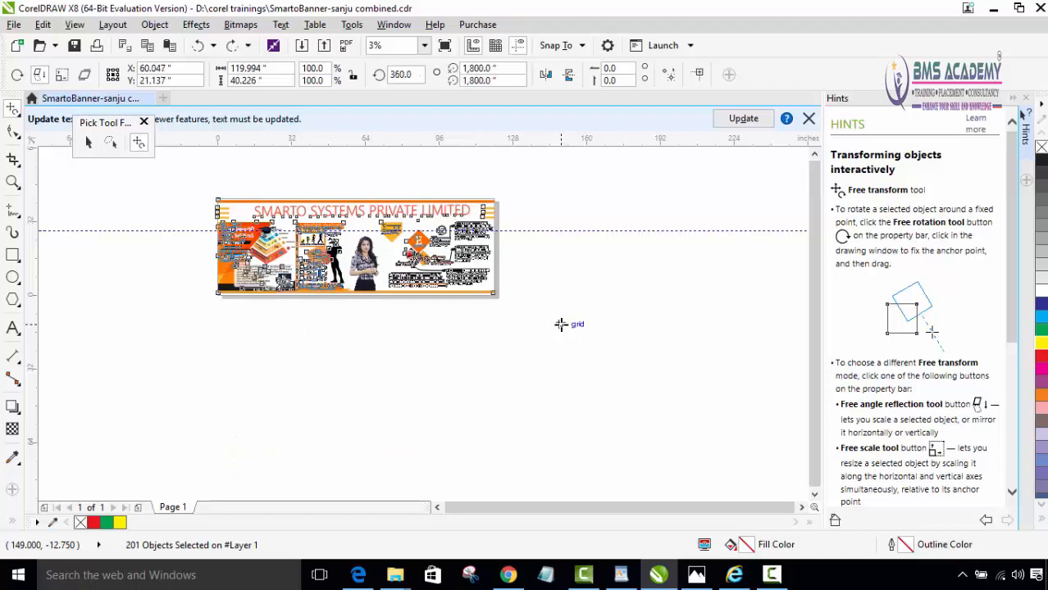
{"action": "key", "text": "Escape"}
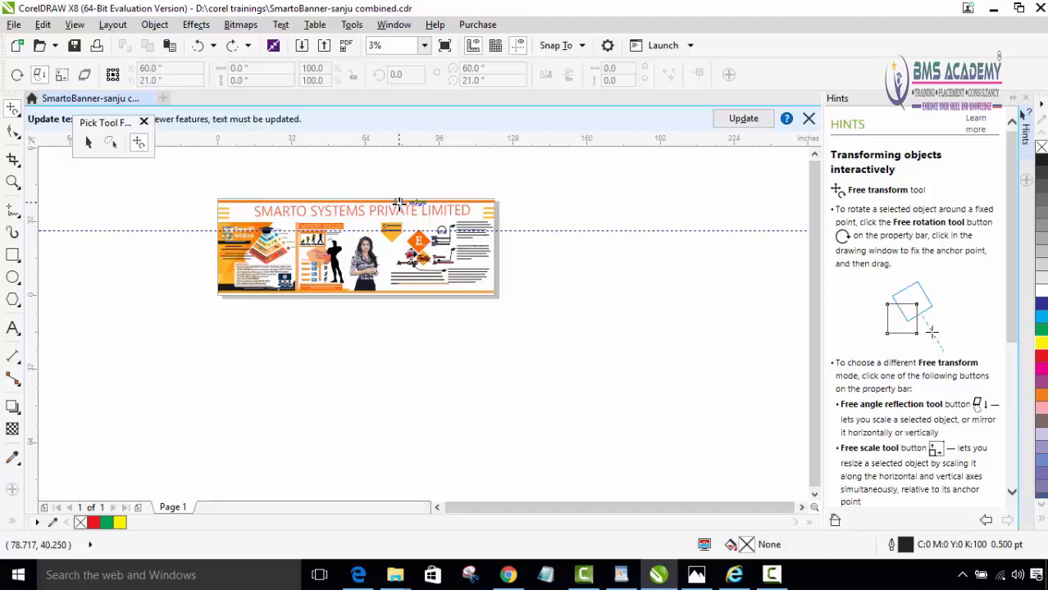
- Select the whole banner, stretch it from its lower-left corner with Free scale to about 814 x 121 inches, and undo the scaling
{"action": "scroll", "coordinate": [415, 168], "scroll_direction": "down", "scroll_amount": 1}
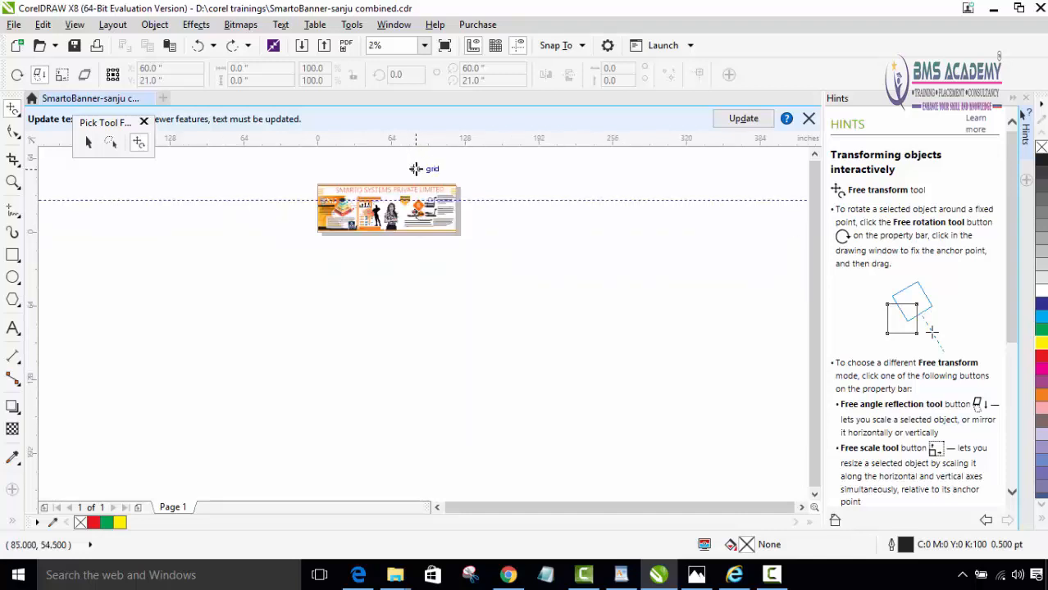
{"action": "scroll", "coordinate": [409, 166], "scroll_direction": "up", "scroll_amount": 1}
{"action": "left_click_drag", "start_coordinate": [409, 167], "coordinate": [482, 335]}
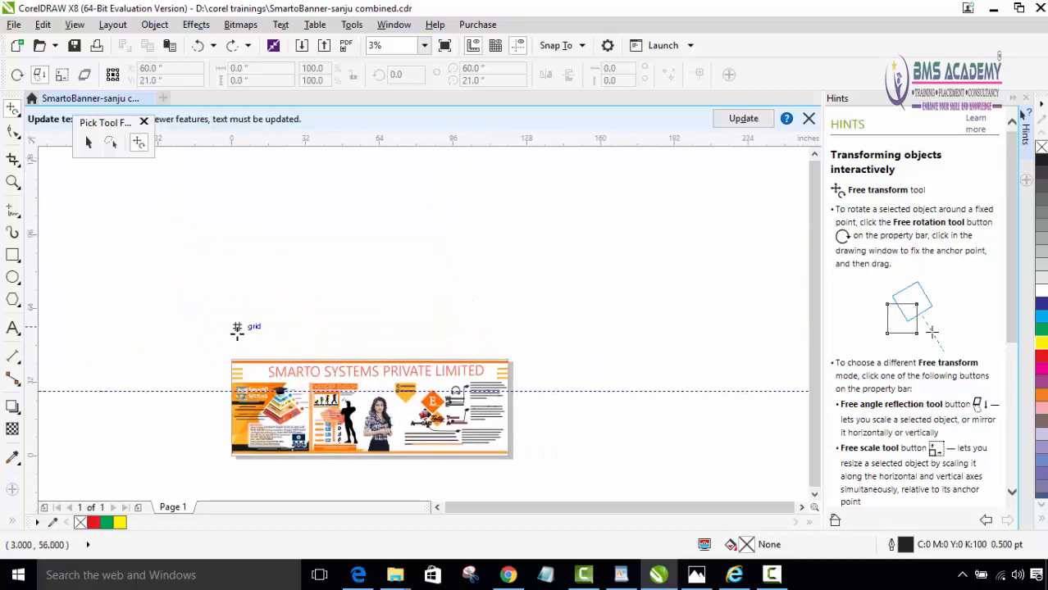
{"action": "left_click", "coordinate": [88, 142]}
{"action": "left_click_drag", "start_coordinate": [208, 332], "coordinate": [551, 474]}
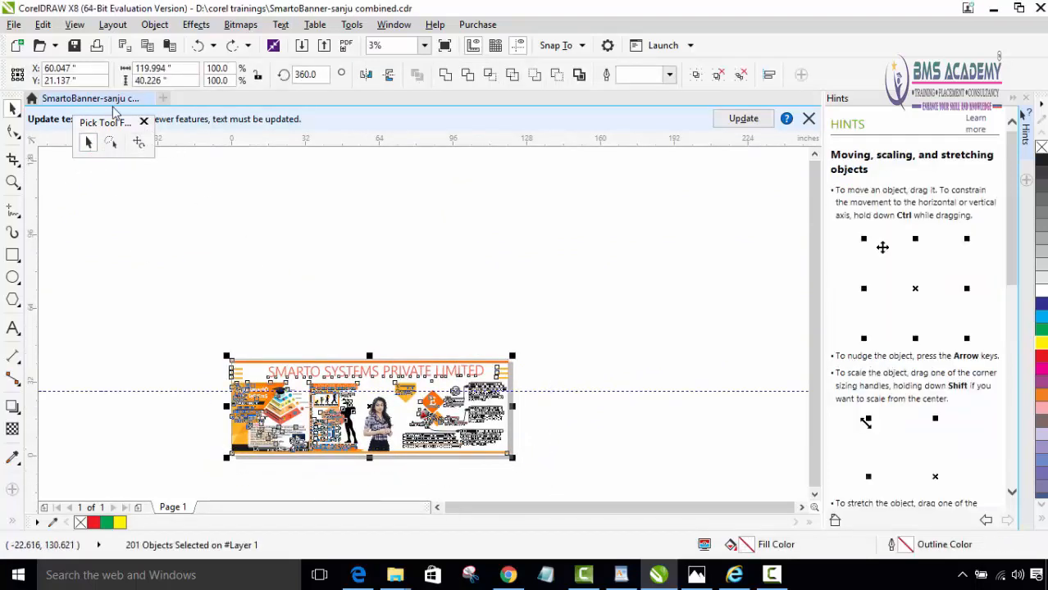
{"action": "left_click", "coordinate": [137, 145]}
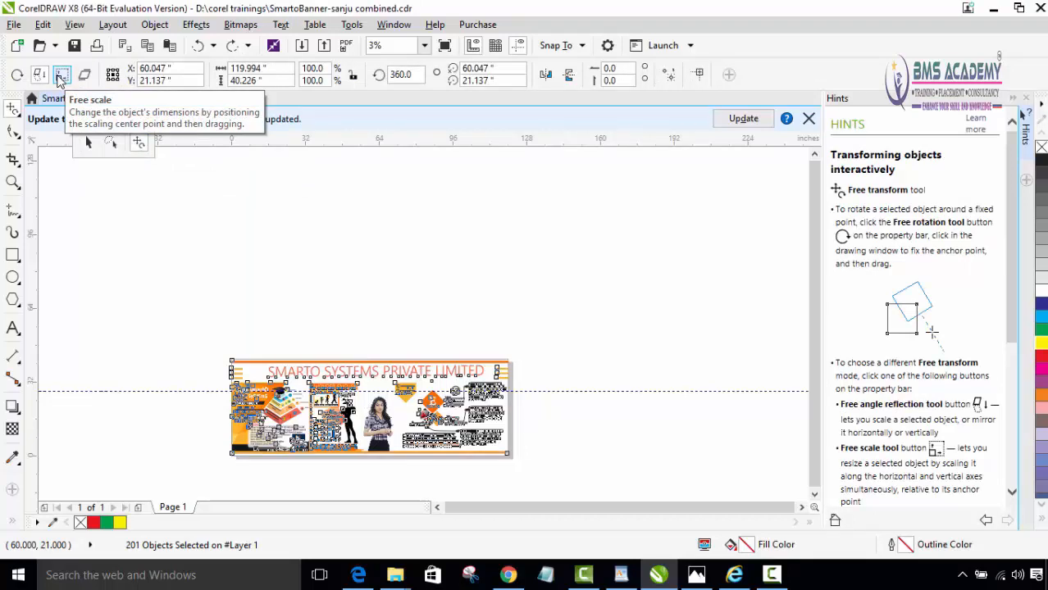
{"action": "left_click", "coordinate": [60, 77]}
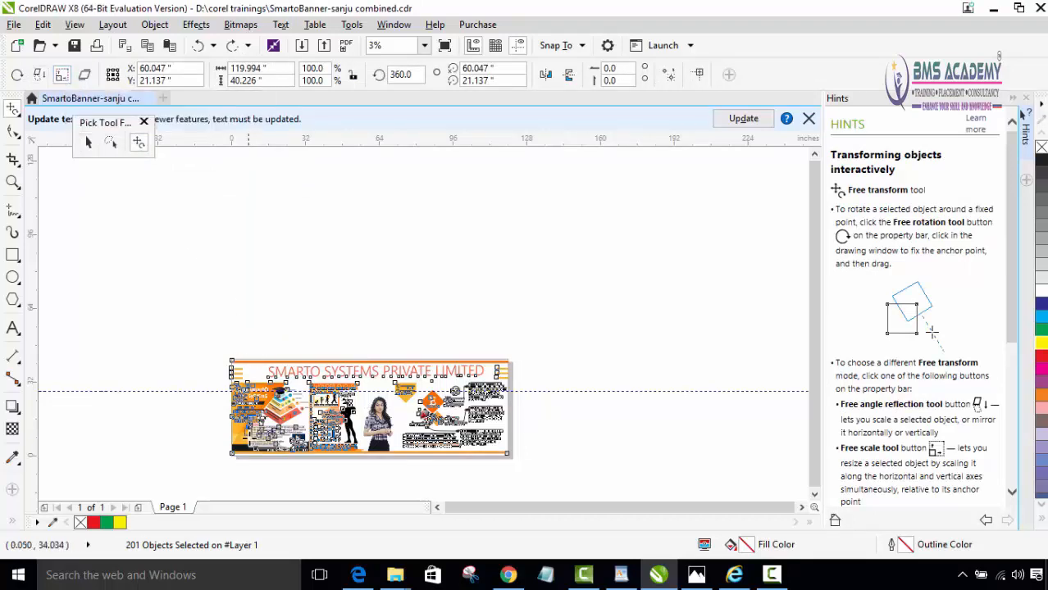
{"action": "left_click_drag", "start_coordinate": [231, 452], "coordinate": [244, 449]}
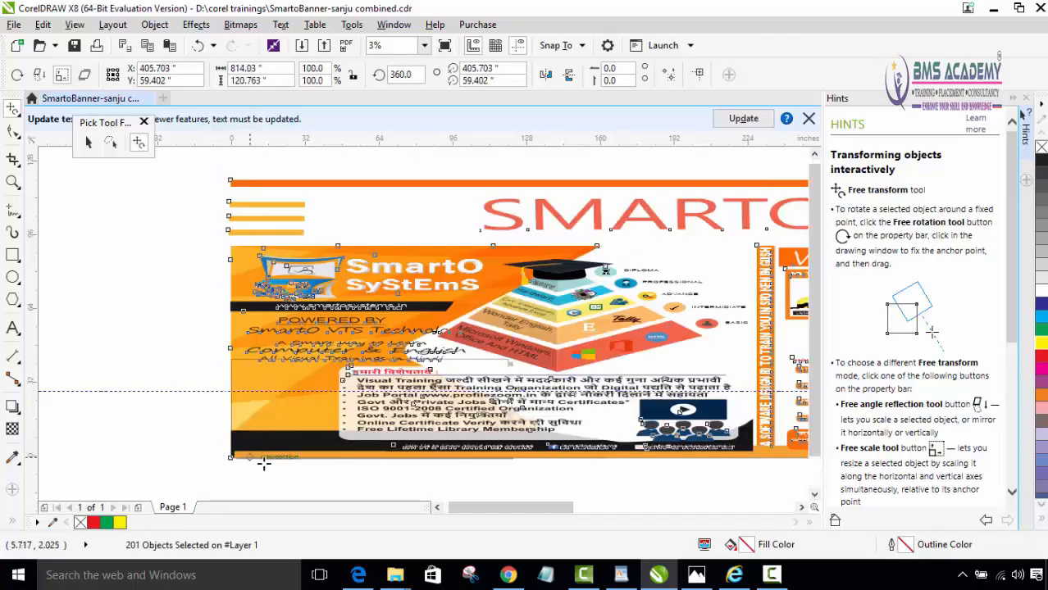
{"action": "scroll", "coordinate": [346, 479], "scroll_direction": "down", "scroll_amount": 2}
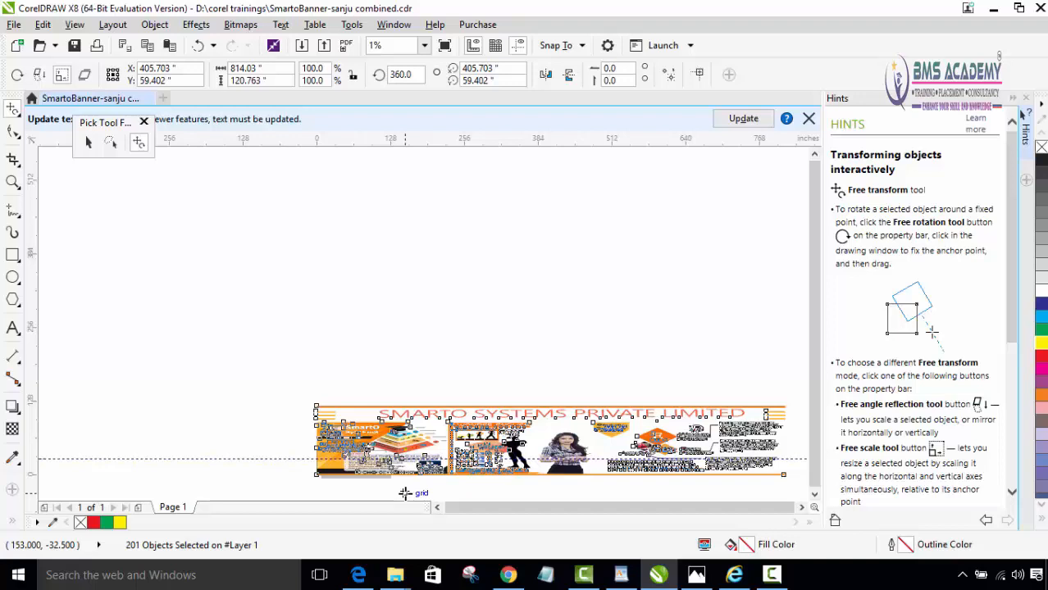
{"action": "key", "text": "ctrl+z"}
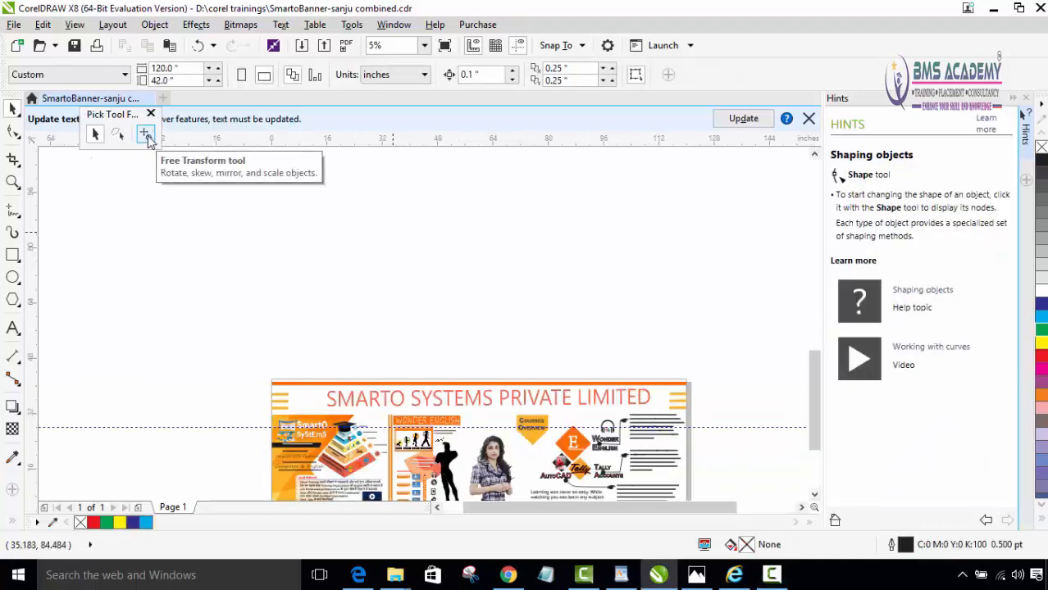
- Select the four coloured rectangles drawn above the banner page
{"action": "left_click", "coordinate": [145, 136]}
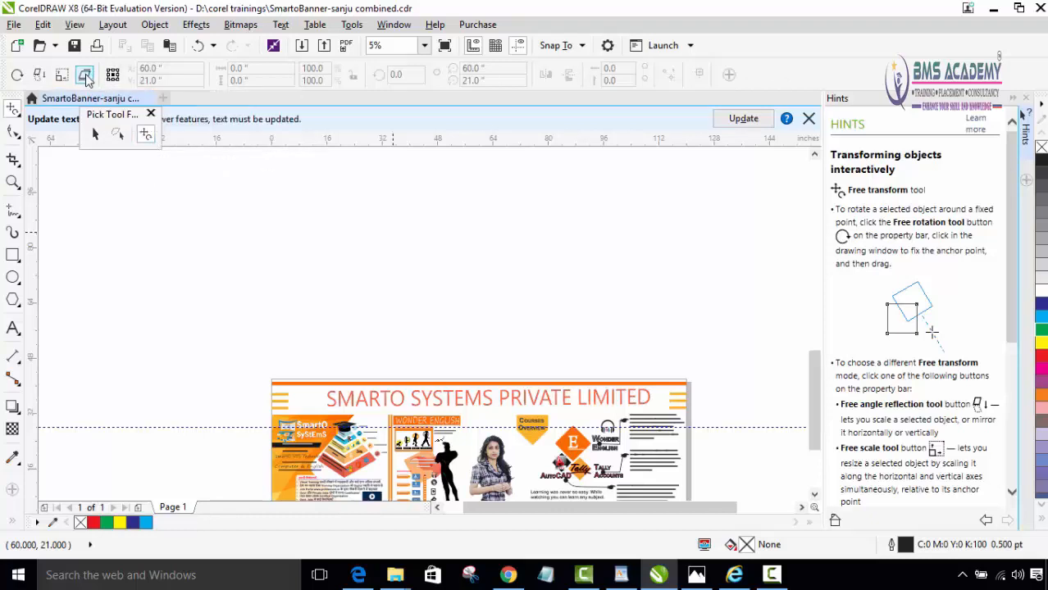
{"action": "scroll", "coordinate": [464, 202], "scroll_direction": "down", "scroll_amount": 2}
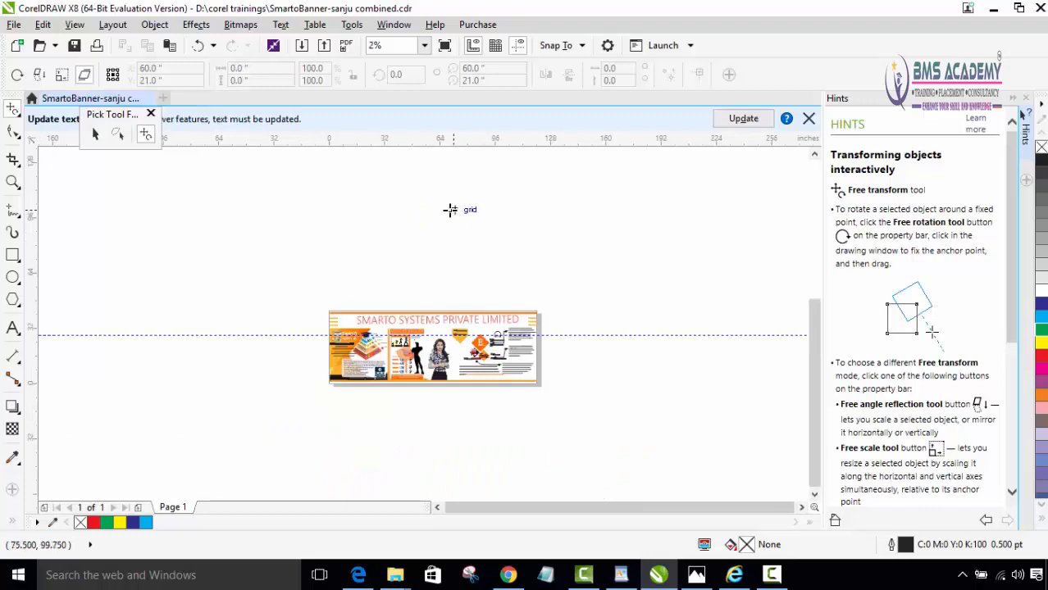
{"action": "left_click_drag", "start_coordinate": [455, 223], "coordinate": [412, 471]}
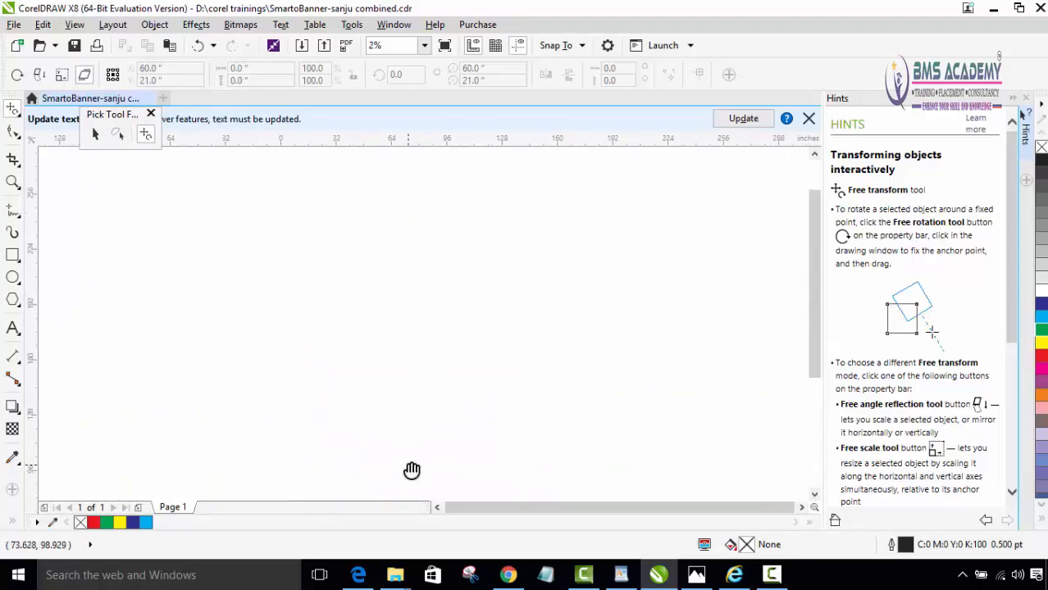
{"action": "left_click_drag", "start_coordinate": [367, 321], "coordinate": [416, 503]}
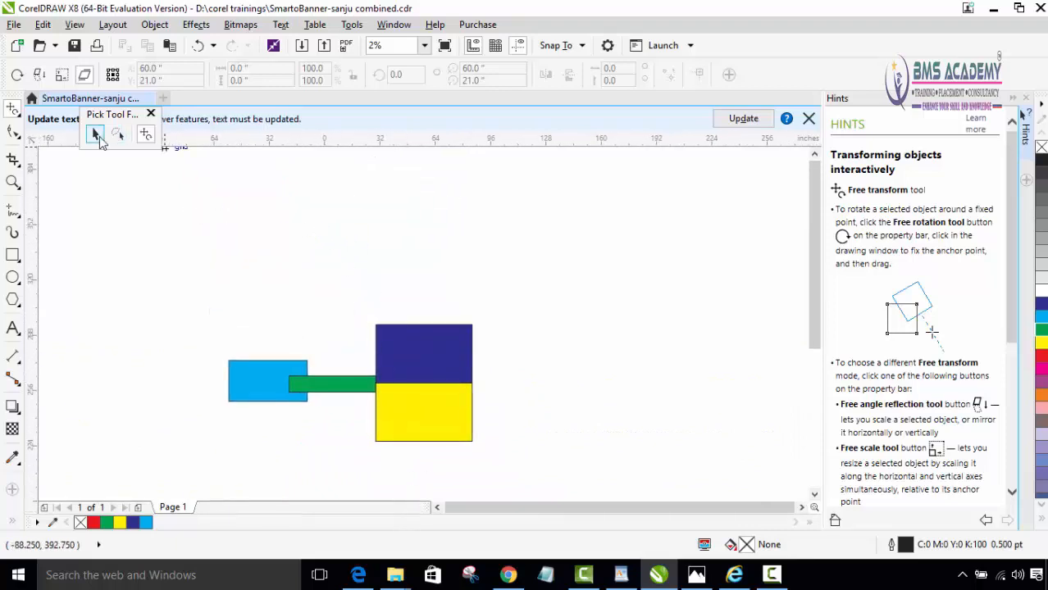
{"action": "left_click", "coordinate": [94, 133]}
{"action": "left_click_drag", "start_coordinate": [182, 227], "coordinate": [512, 443]}
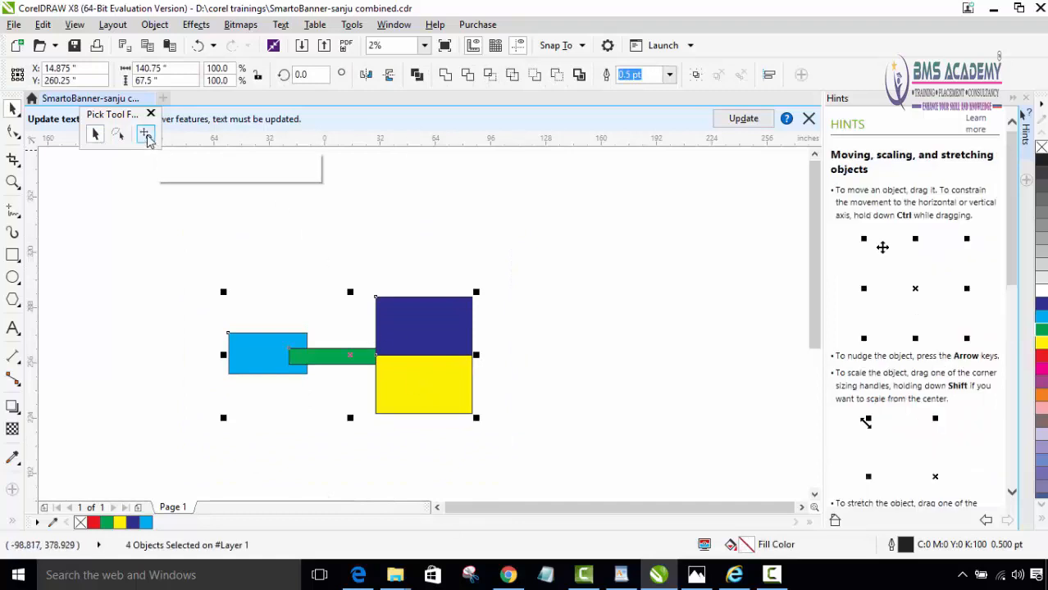
- Slant the four rectangles with Free skew from a point below the light-blue rectangle, and undo the skew
{"action": "left_click", "coordinate": [145, 136]}
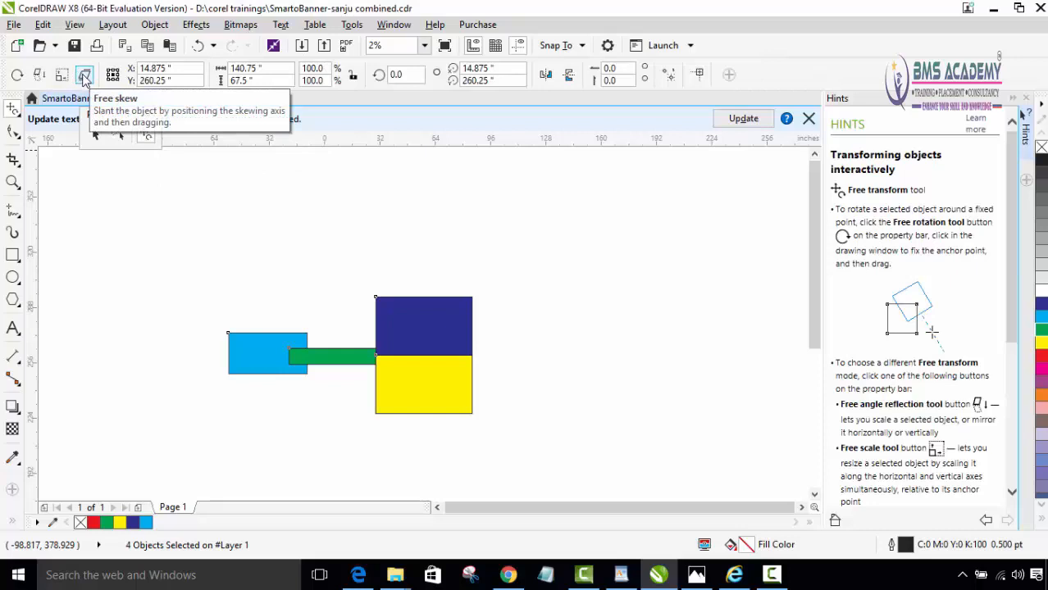
{"action": "left_click", "coordinate": [84, 76]}
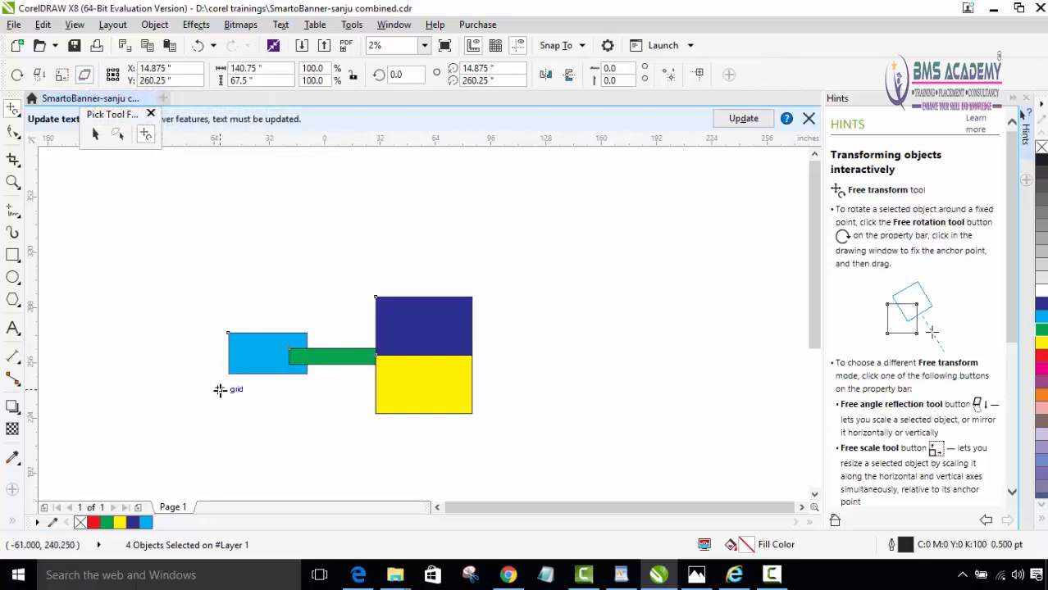
{"action": "mouse_move", "coordinate": [222, 391]}
{"action": "left_mouse_down"}
{"action": "mouse_move", "coordinate": [252, 367]}
{"action": "mouse_move", "coordinate": [240, 399]}
{"action": "left_mouse_up"}
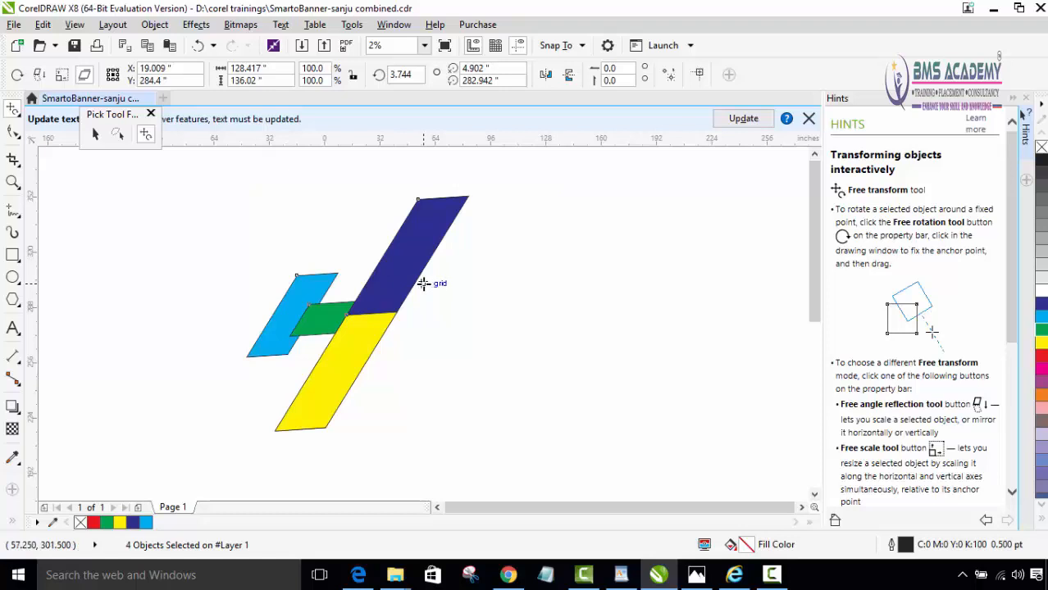
{"action": "key", "text": "ctrl+z"}
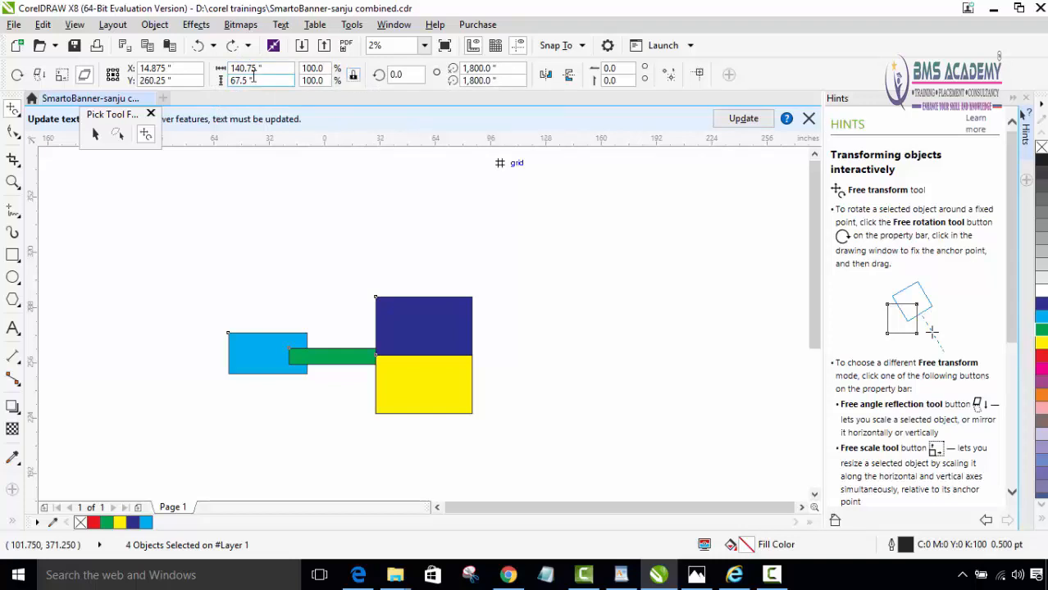
- Set the overall width of the four selected rectangles to 160.75 inches, scaling the height proportionally
{"action": "left_click_drag", "start_coordinate": [244, 70], "coordinate": [228, 70]}
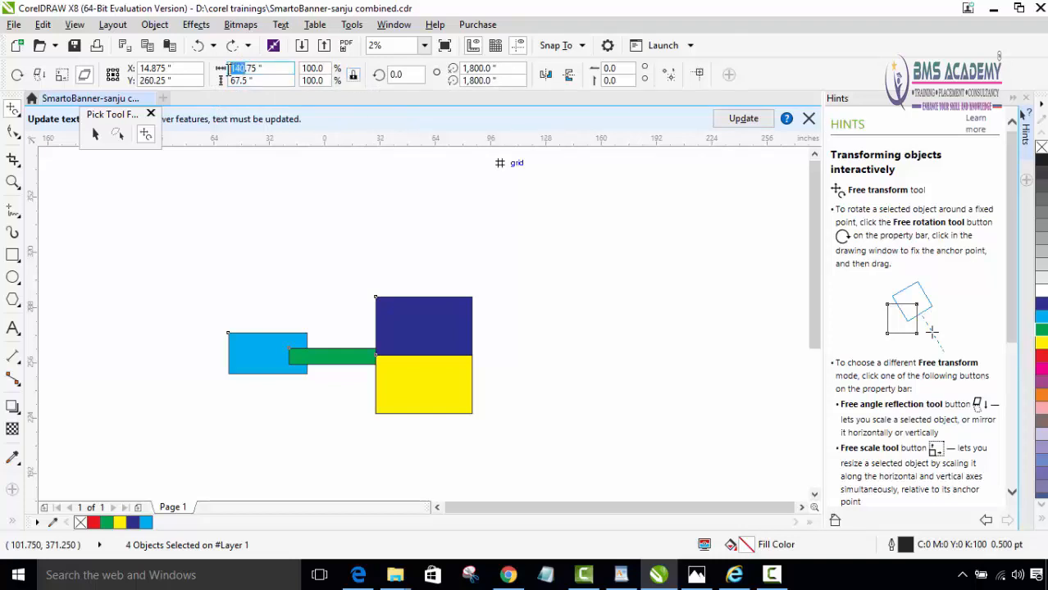
{"action": "type", "text": "160"}
{"action": "key", "text": "Return"}
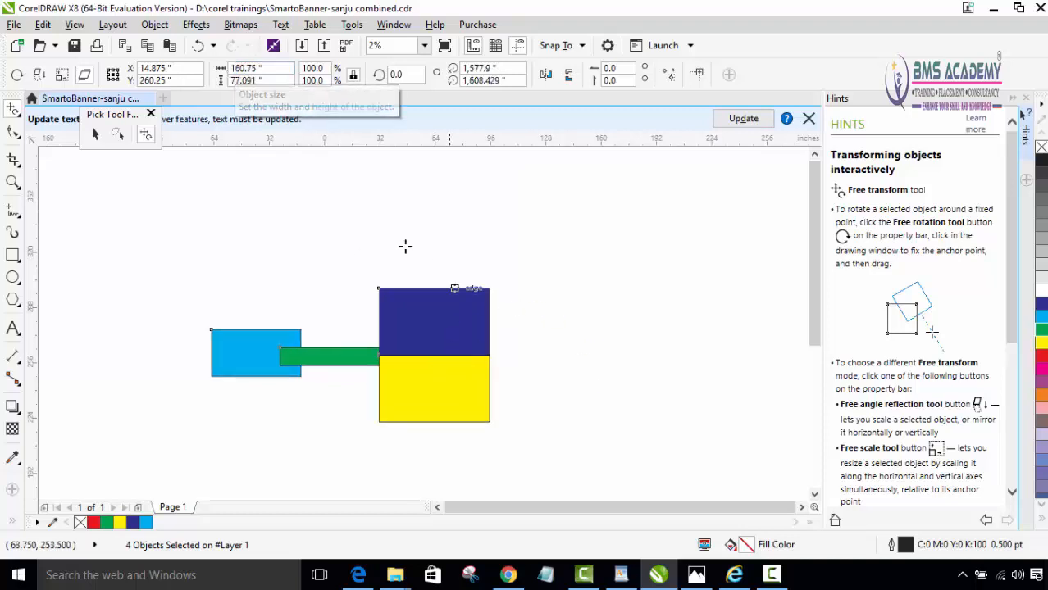